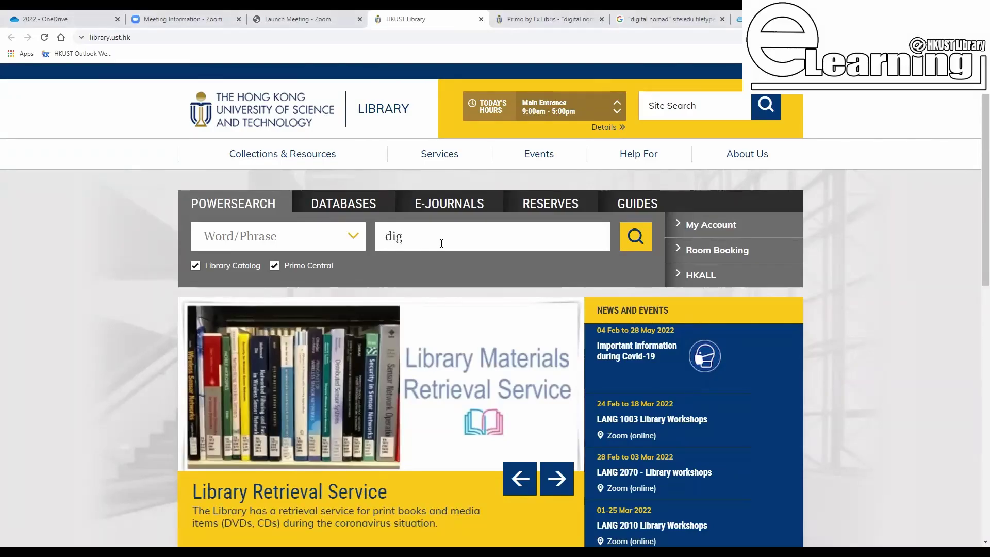
Enter 'digital nomad' in the HKUST Library PowerSearch box and run the search
type("ital nomad")
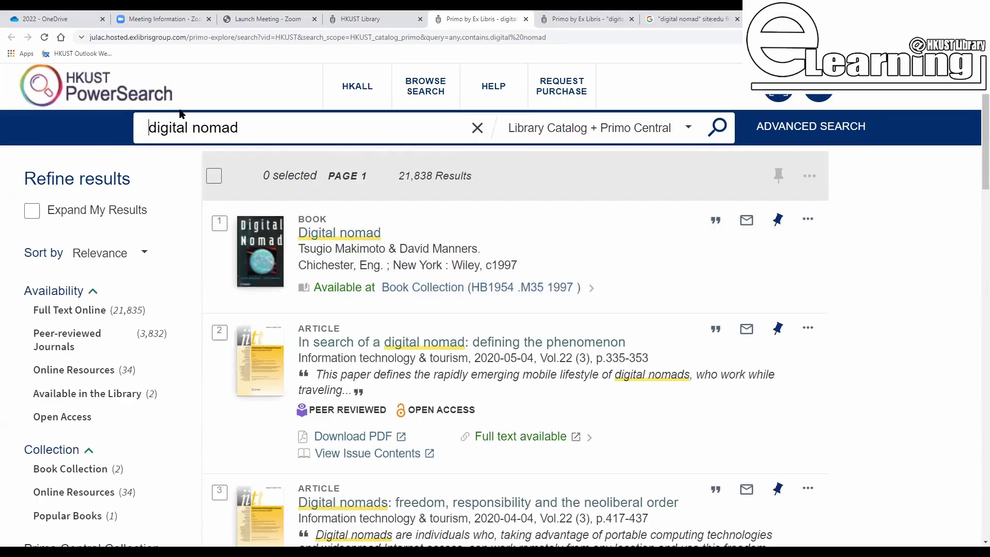
Put quotation marks around digital nomad and rerun it as an exact-phrase search
type("\"")
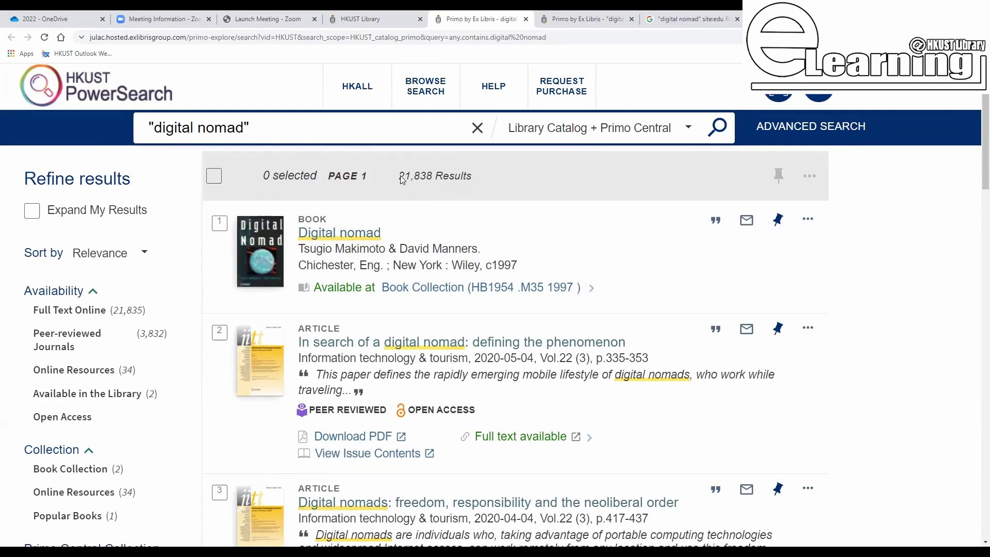
key("Return")
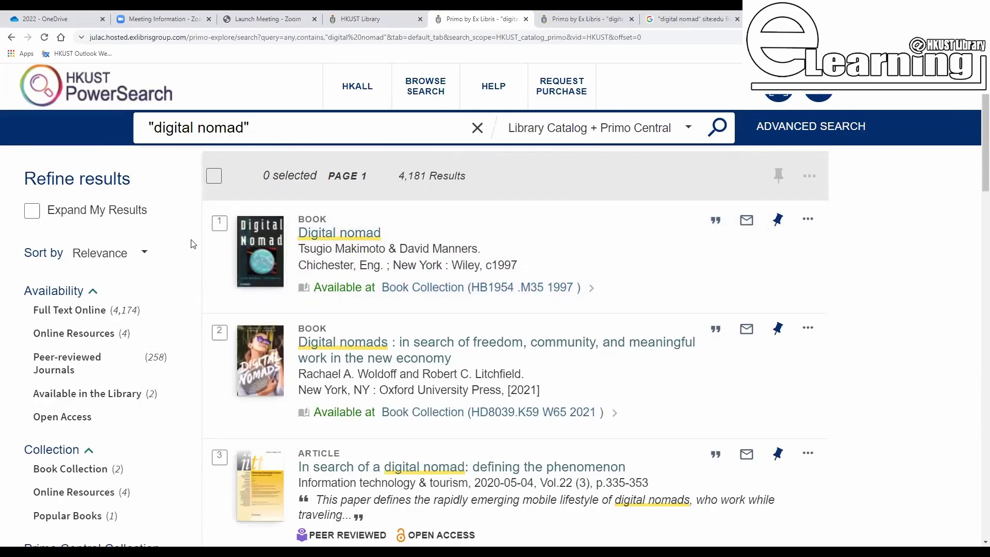
Apply the Newspaper Articles and Articles Resource Type filters to the results
scroll(188, 298, "down", 3)
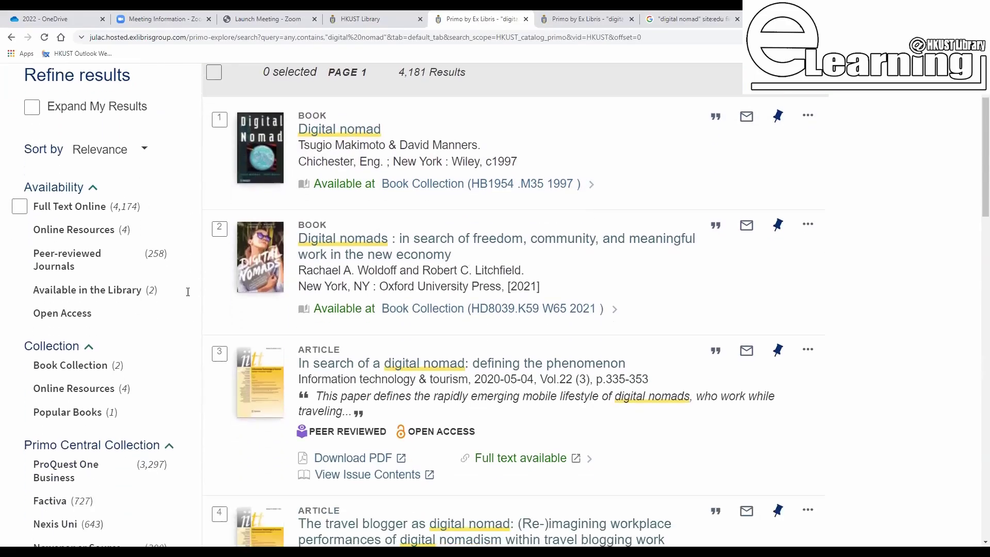
scroll(193, 124, "down", 1)
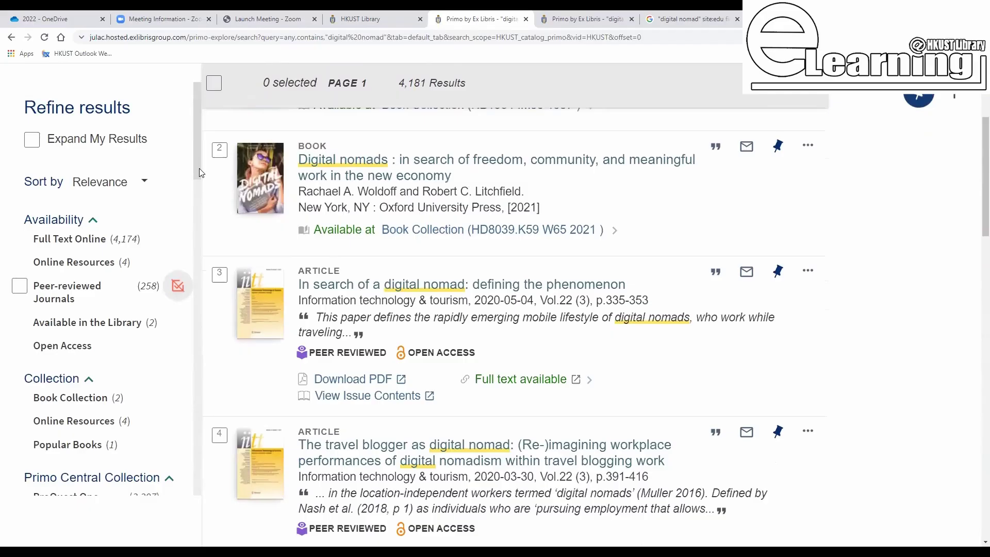
scroll(197, 201, "down", 1)
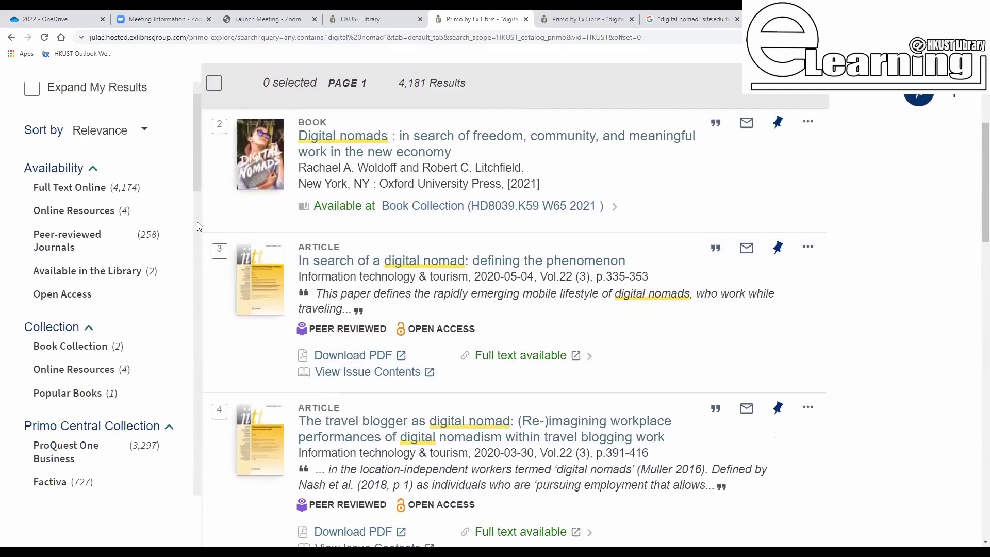
scroll(197, 240, "down", 5)
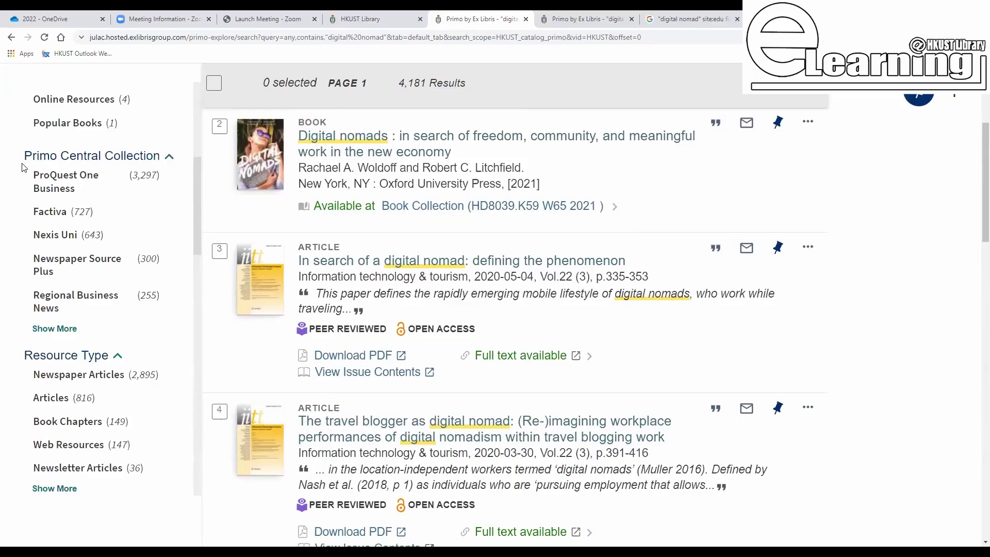
scroll(23, 167, "down", 4)
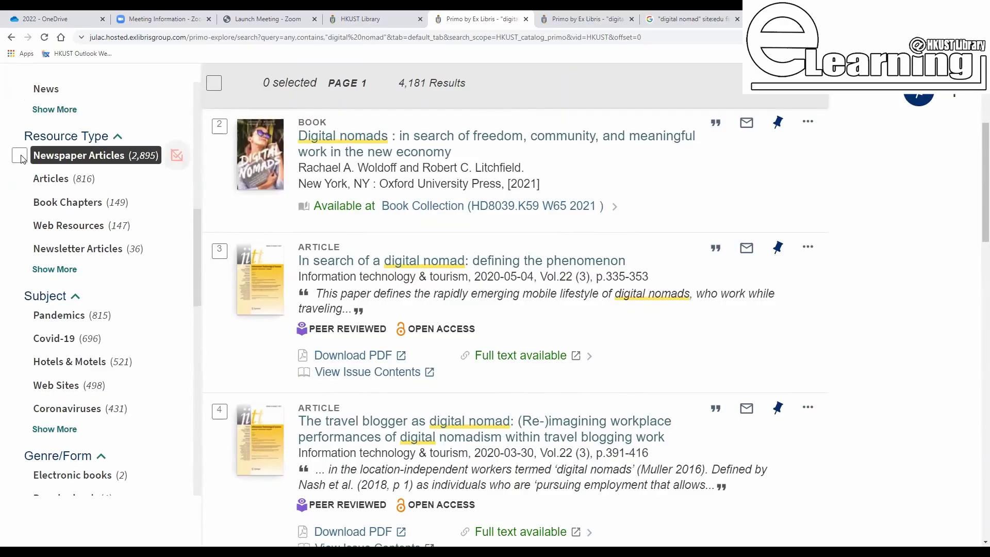
left_click(21, 157)
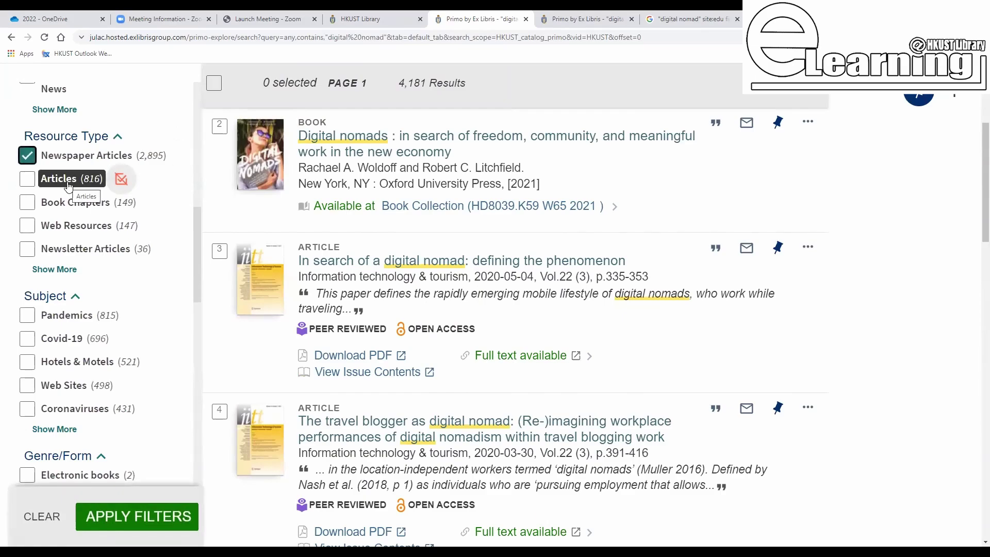
left_click(40, 189)
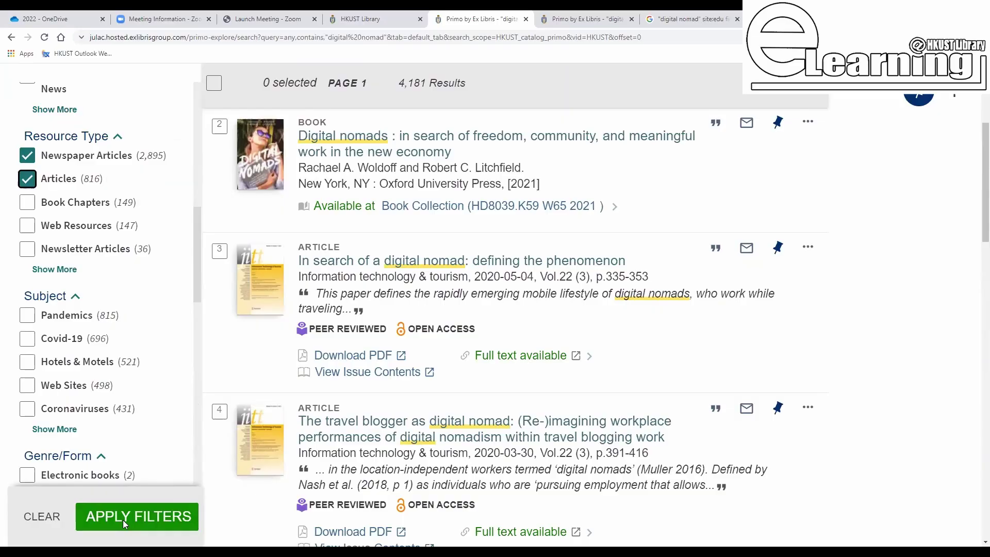
left_click(123, 520)
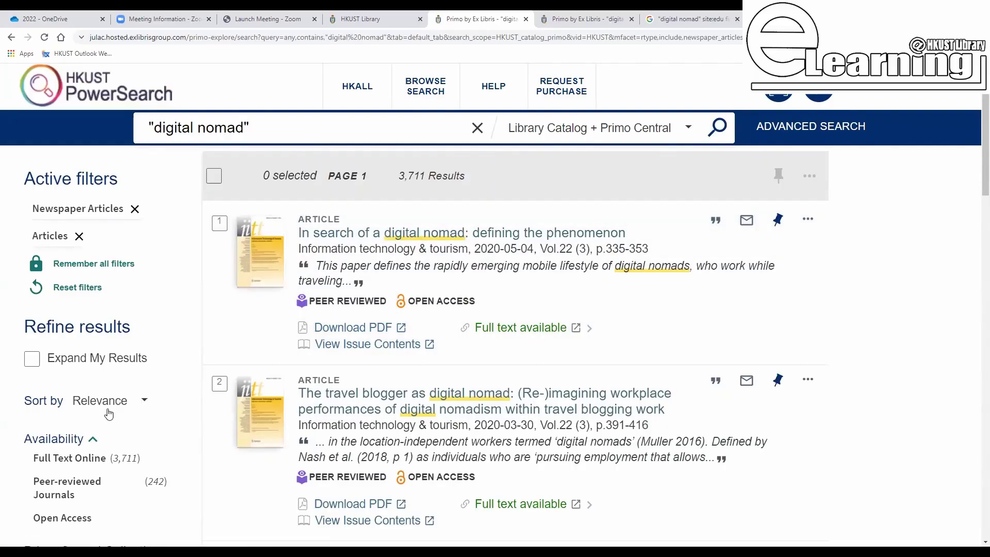
Sort the filtered digital nomad results by Newest
left_click(145, 407)
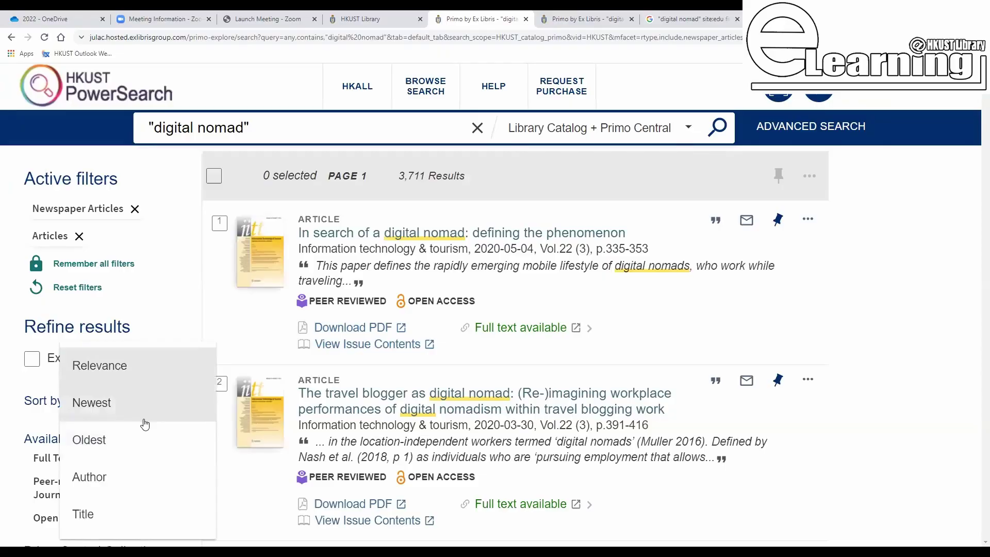
left_click(92, 407)
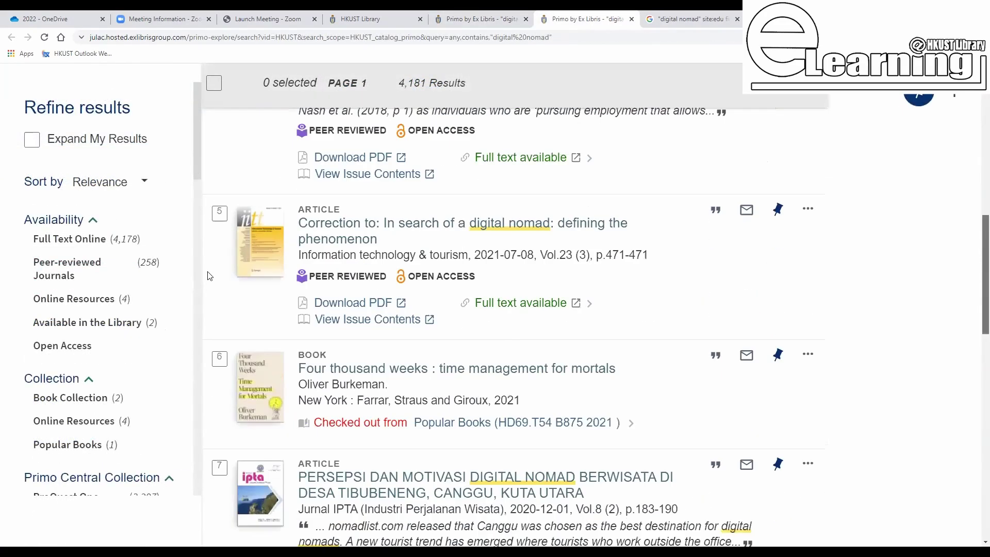
In this tab, apply the Newspaper Articles and Articles Resource Type filters
scroll(212, 310, "down", 8)
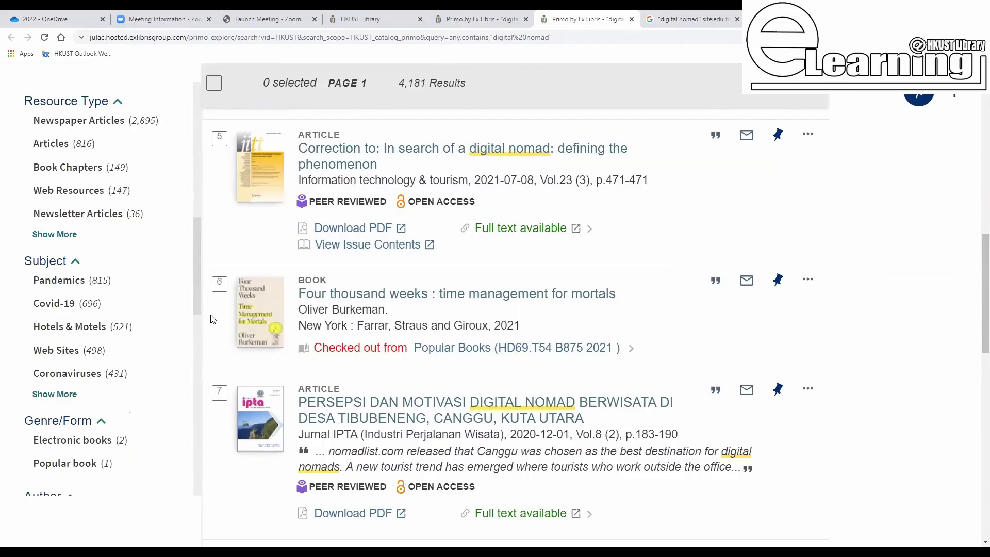
scroll(197, 132, "up", 8)
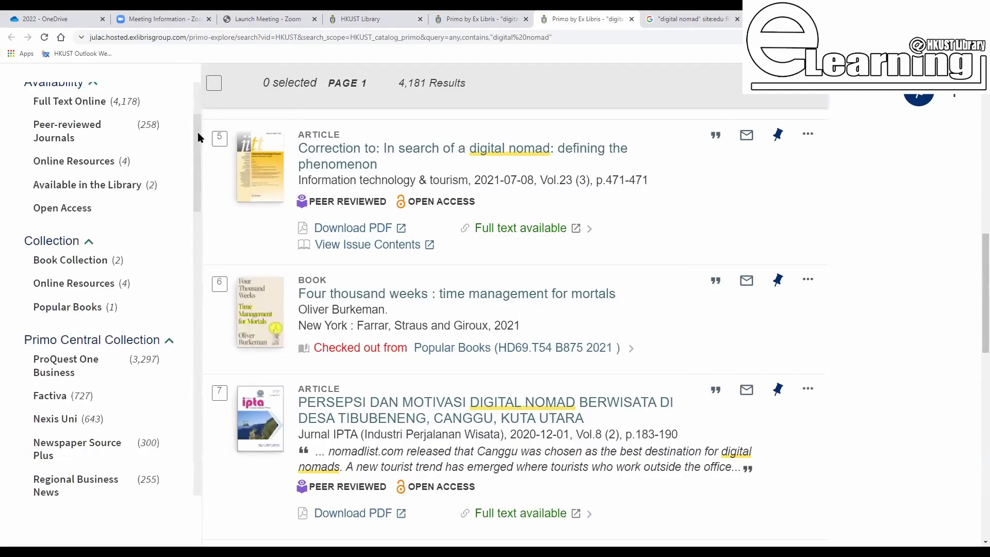
scroll(201, 207, "down", 5)
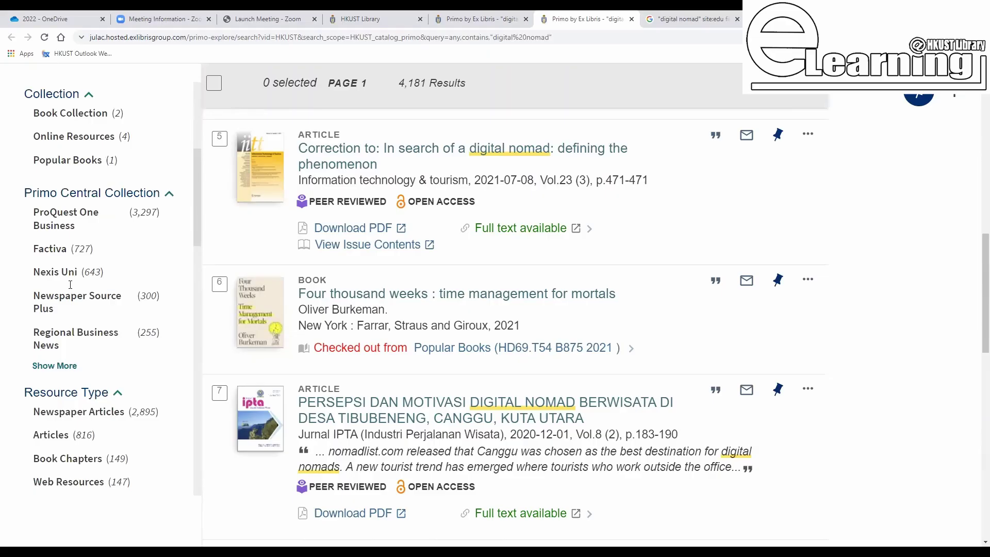
scroll(26, 340, "down", 3)
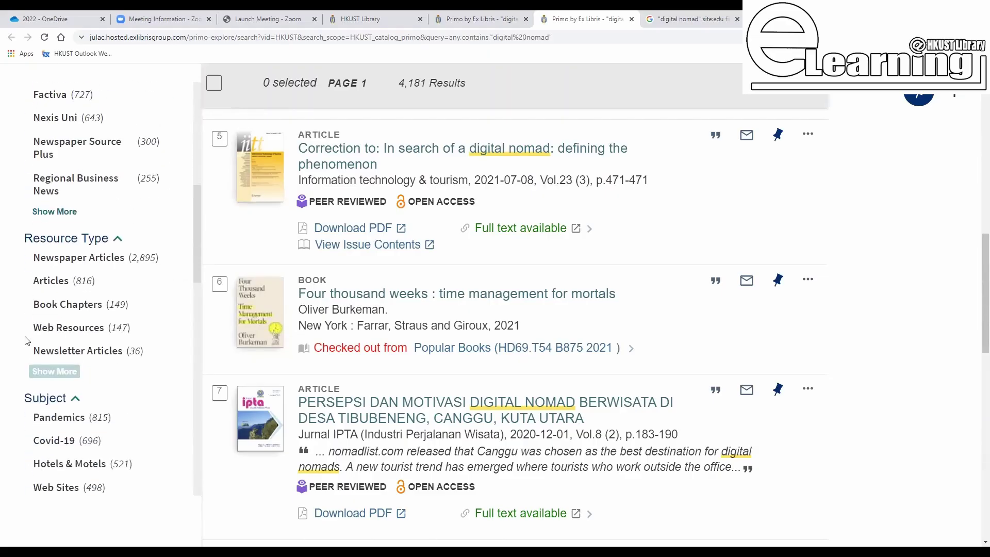
left_click(27, 256)
left_click(26, 281)
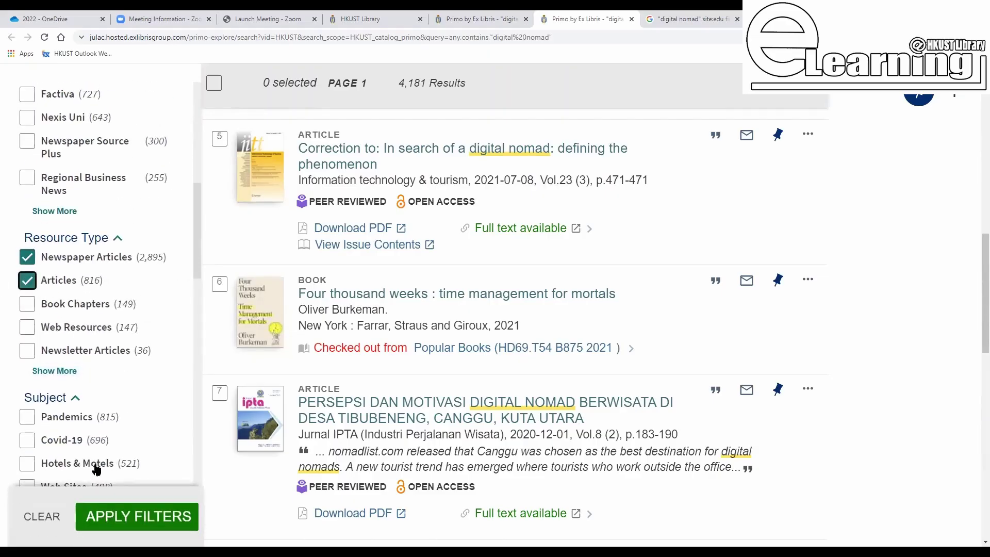
left_click(129, 516)
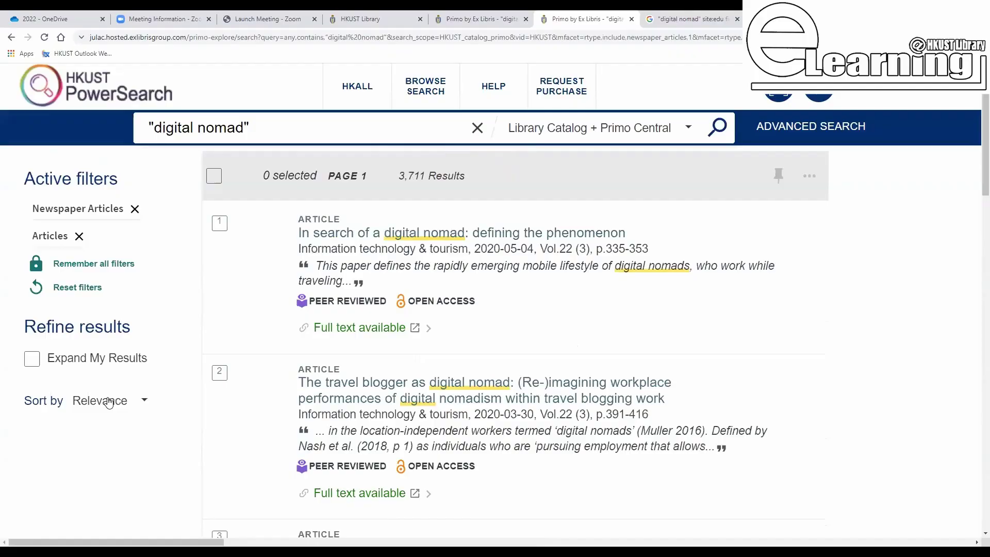
scroll(145, 413, "down", 4)
scroll(144, 412, "down", 3)
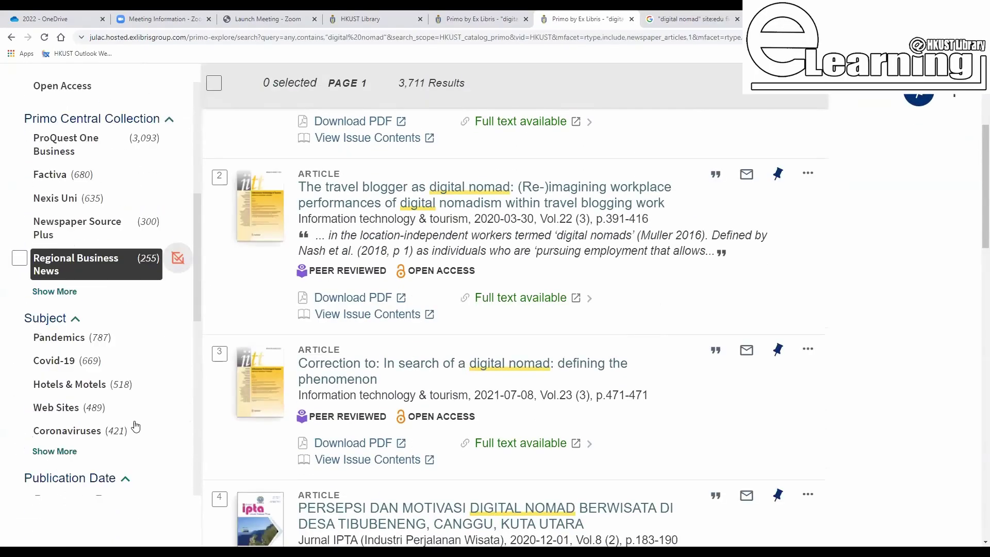
scroll(135, 422, "down", 7)
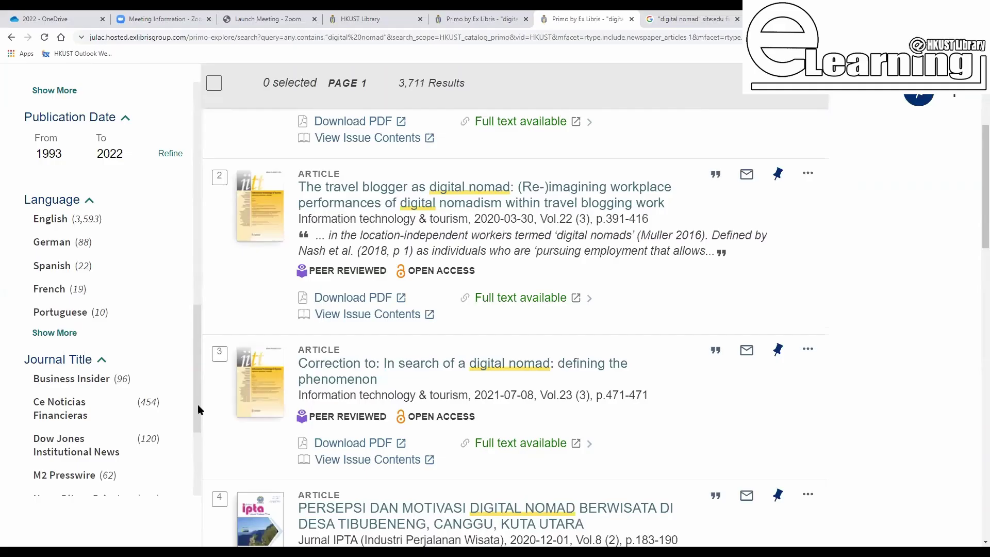
left_click_drag(195, 409, 201, 468)
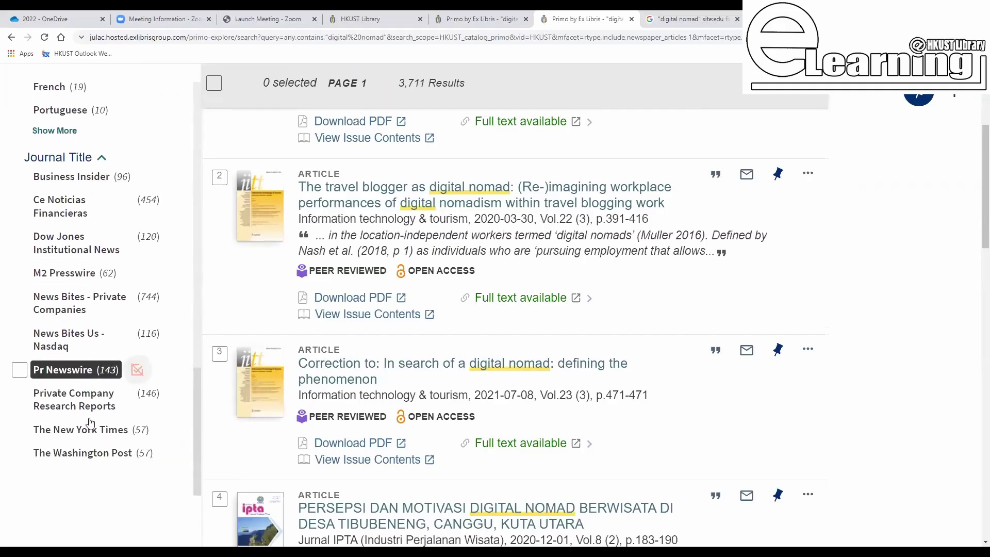
mouse_move(20, 433)
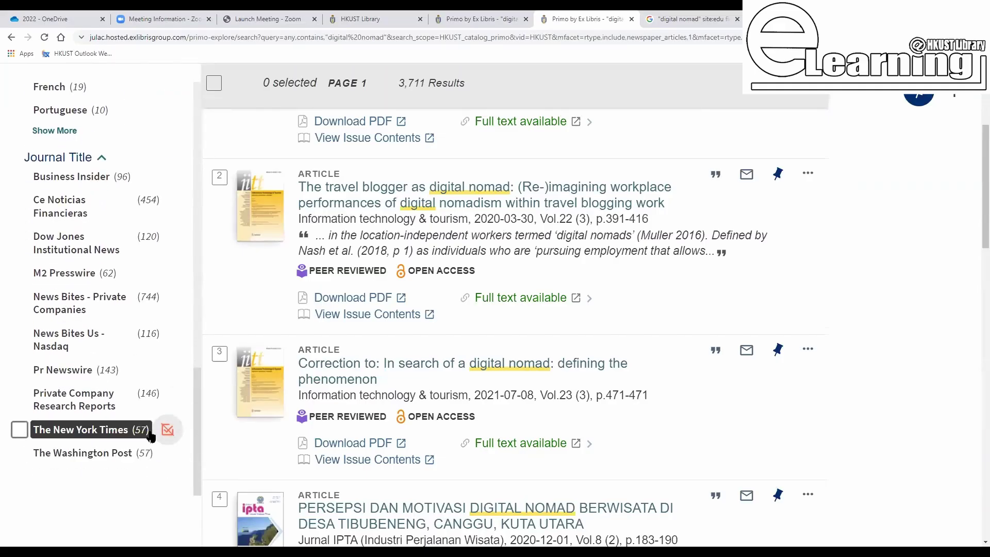
mouse_move(20, 458)
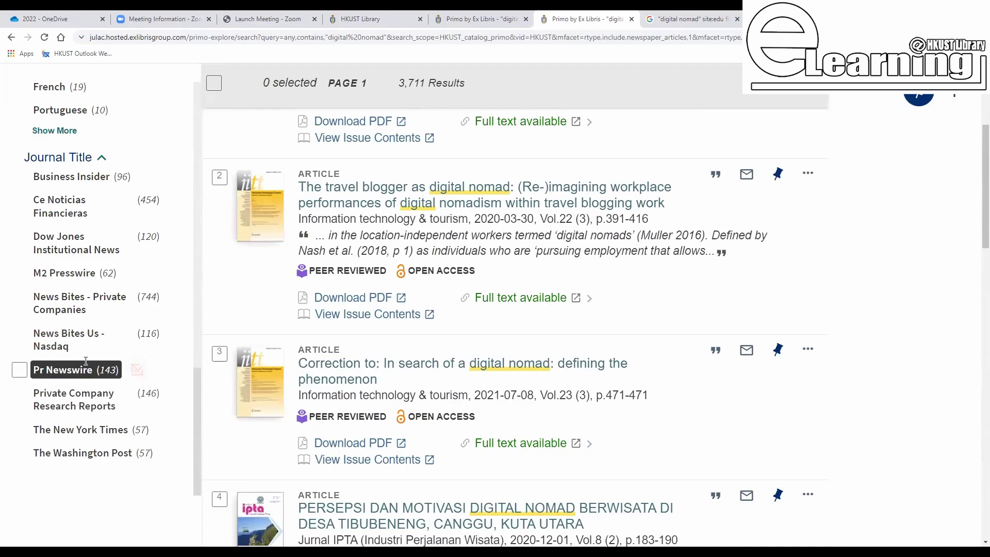
left_click_drag(199, 423, 203, 291)
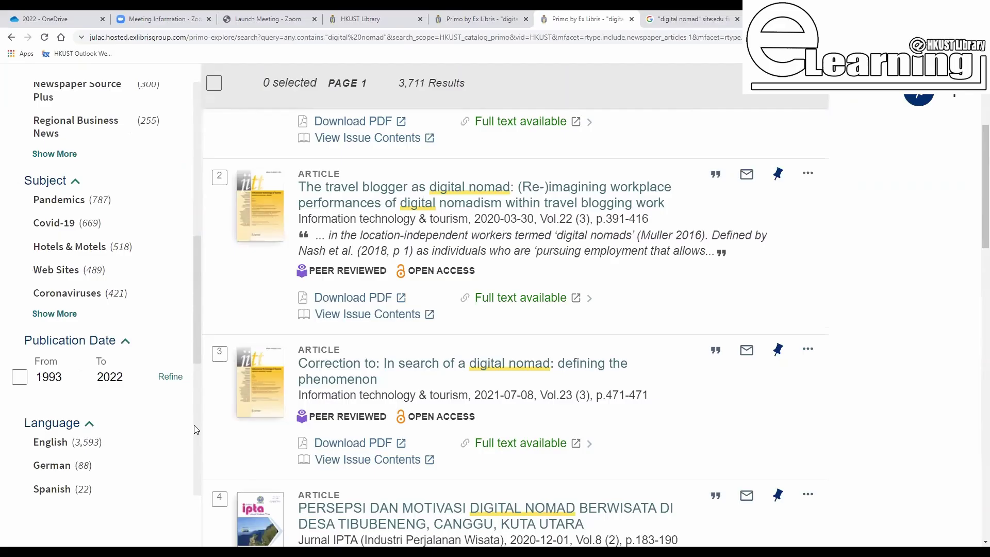
left_click_drag(197, 309, 202, 175)
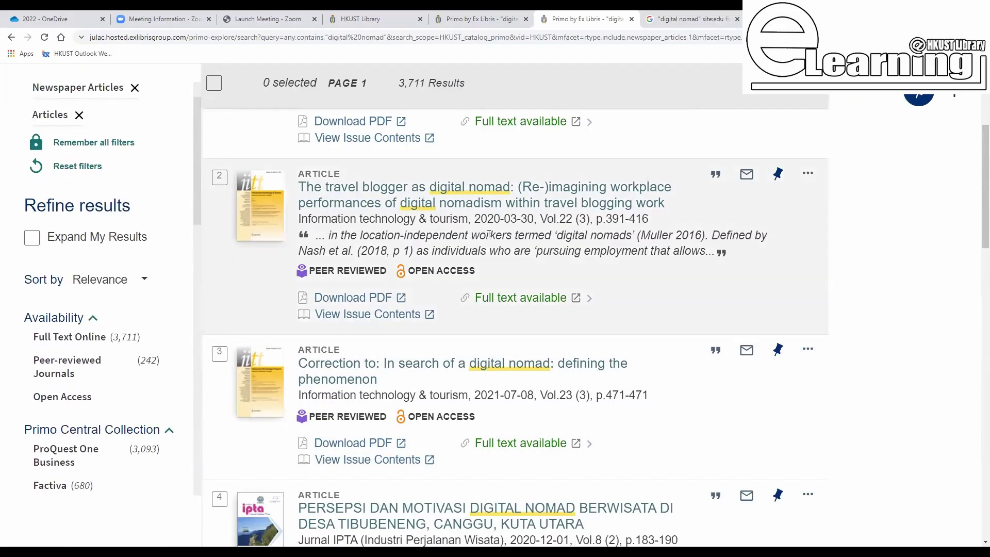
scroll(225, 237, "up", 2)
scroll(195, 210, "up", 1)
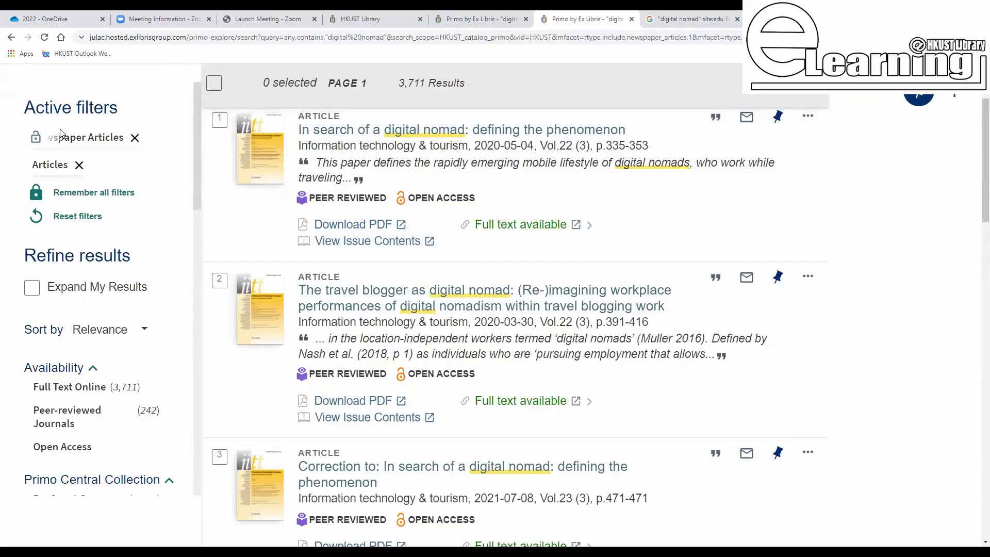
mouse_move(43, 177)
mouse_move(82, 131)
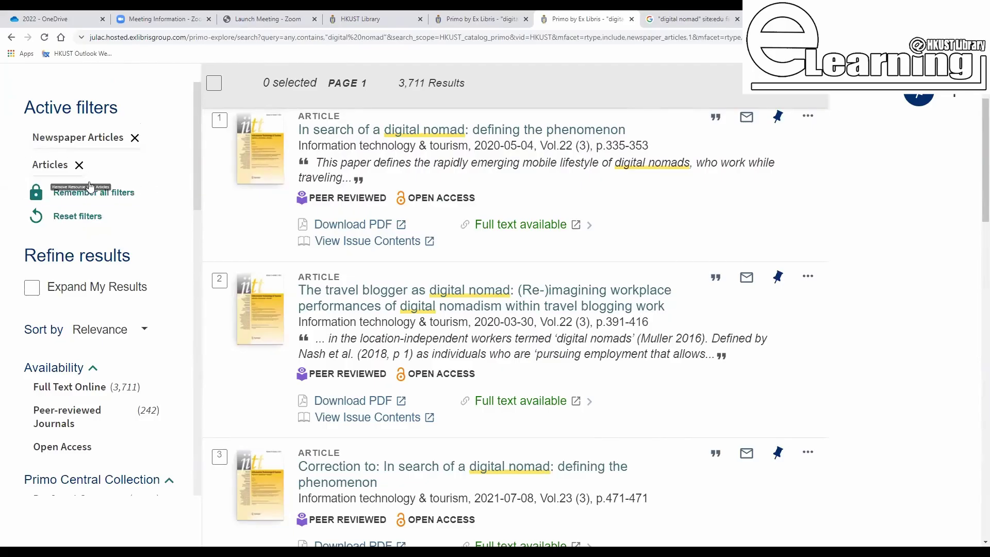
mouse_move(41, 147)
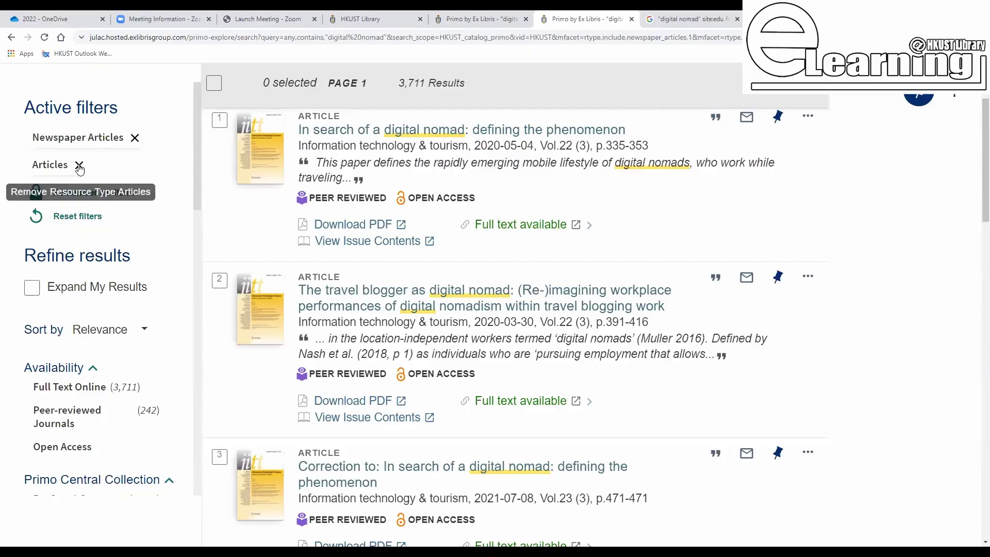
scroll(569, 214, "up", 1)
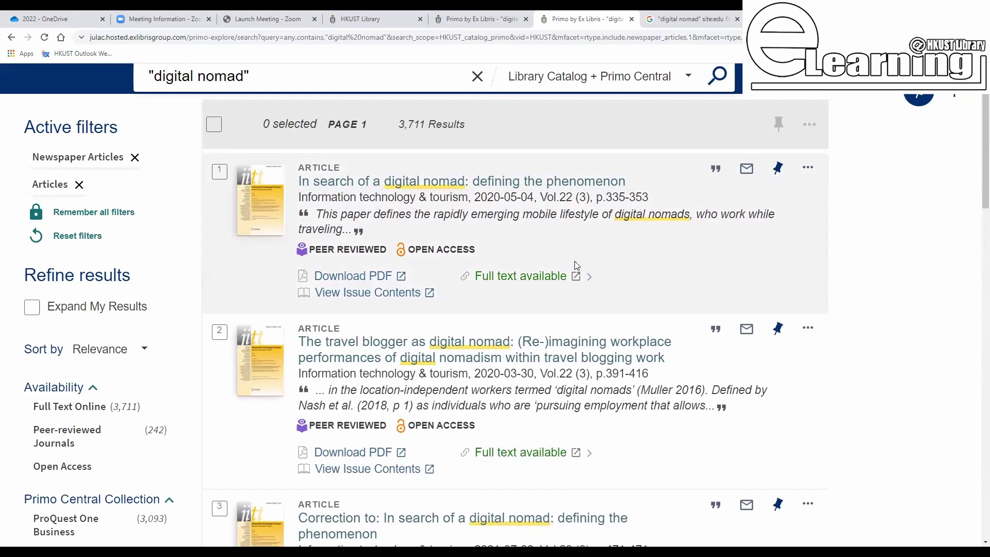
scroll(572, 270, "down", 2)
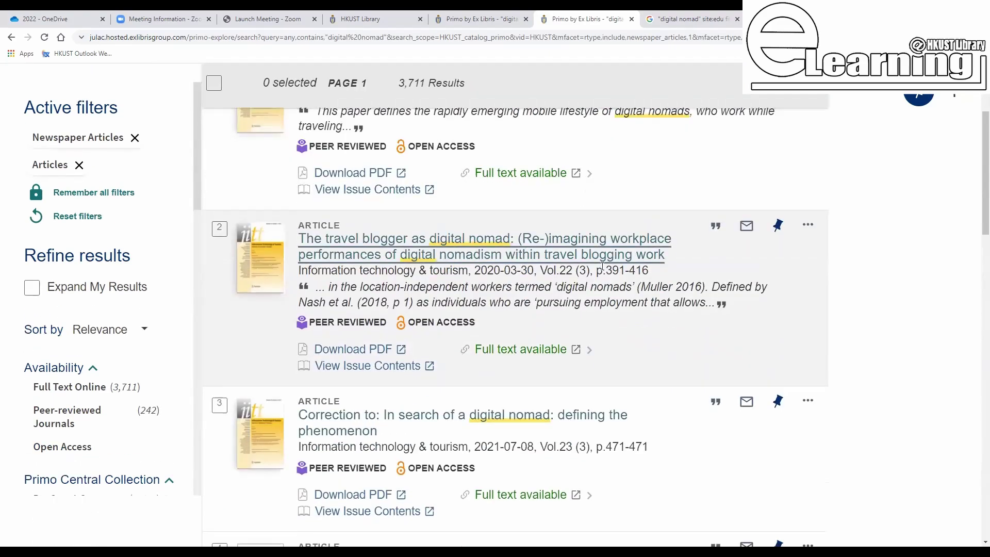
scroll(534, 281, "down", 2)
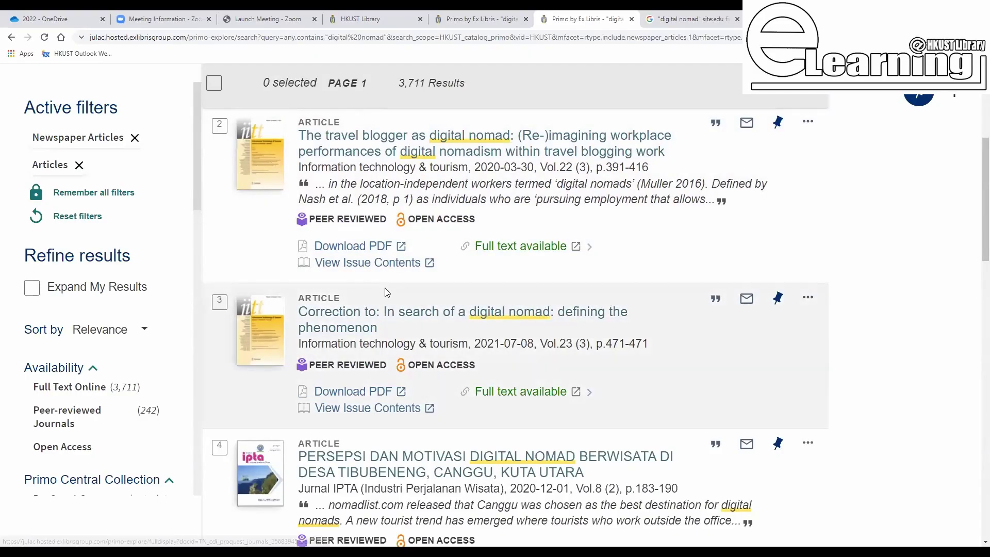
scroll(529, 314, "up", 1)
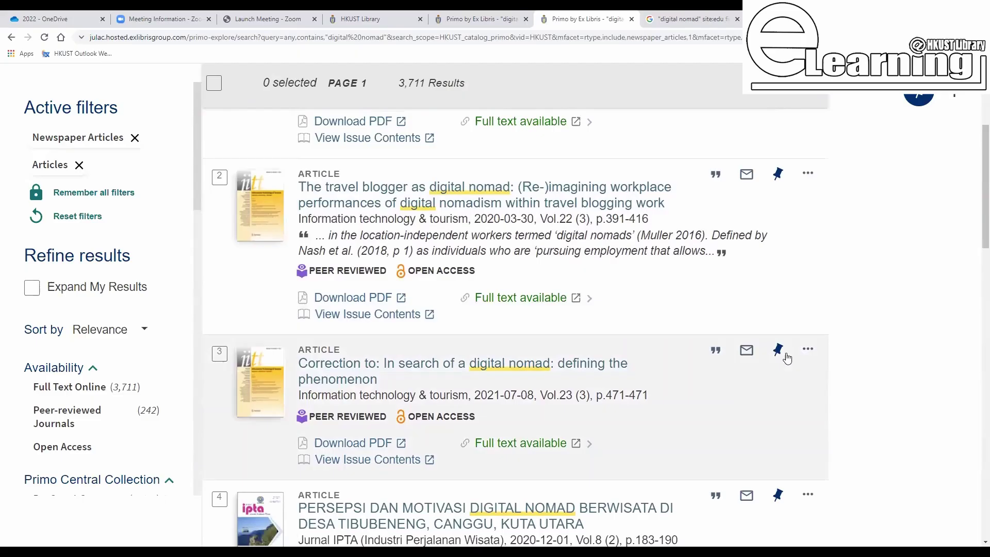
scroll(786, 356, "down", 2)
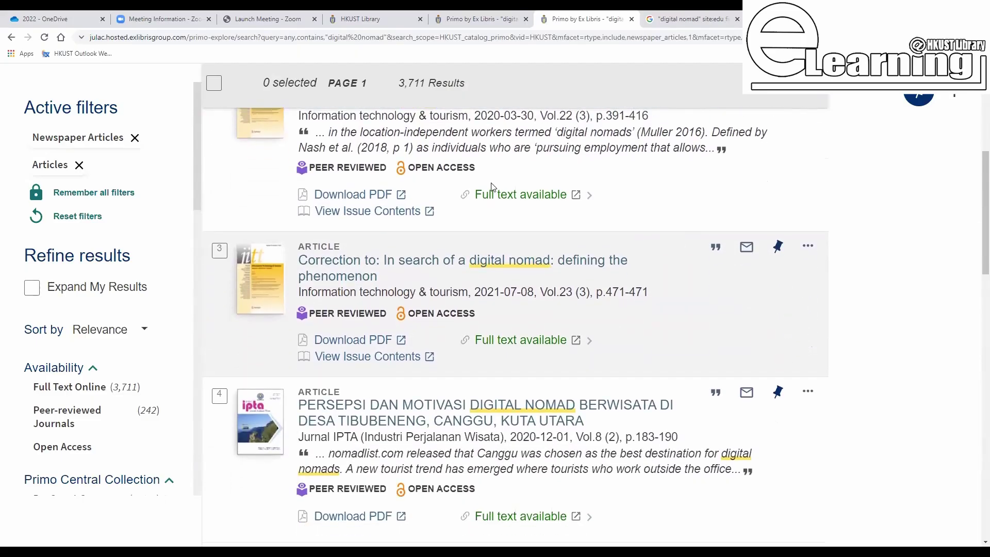
scroll(480, 221, "down", 1)
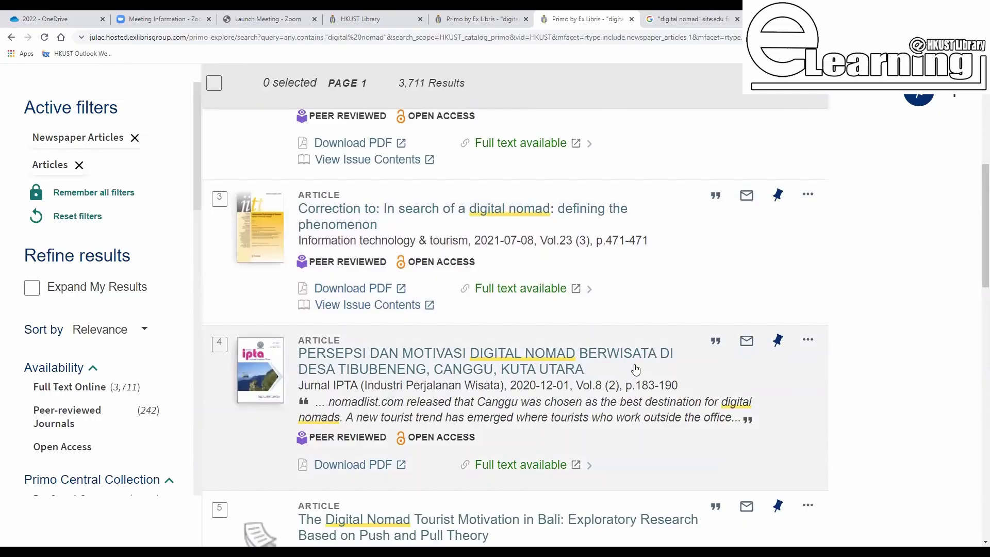
scroll(466, 385, "down", 2)
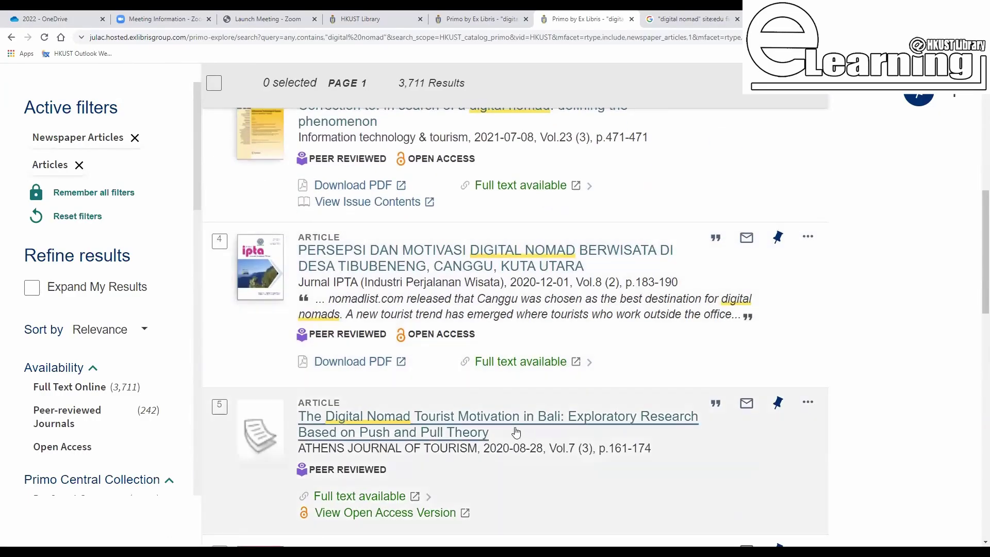
scroll(211, 267, "down", 3)
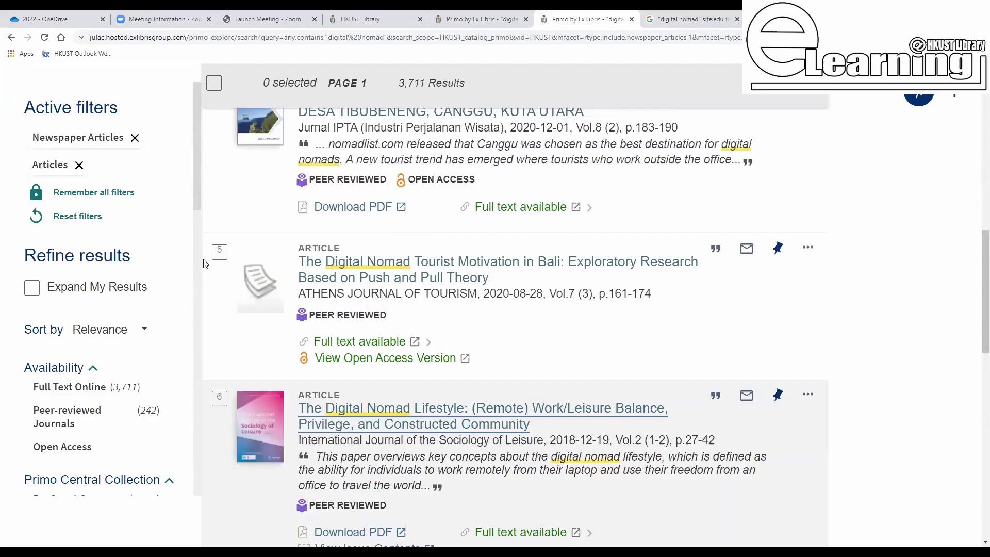
Expand the Subject facet to list more subjects such as Travel, Tourism, Collaboration and Nomads
scroll(61, 289, "down", 6)
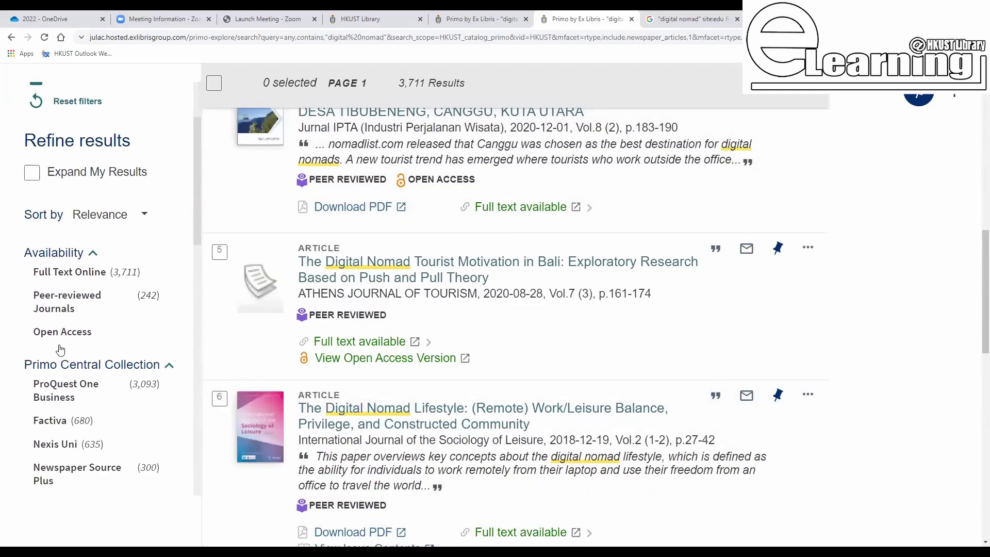
scroll(194, 298, "down", 3)
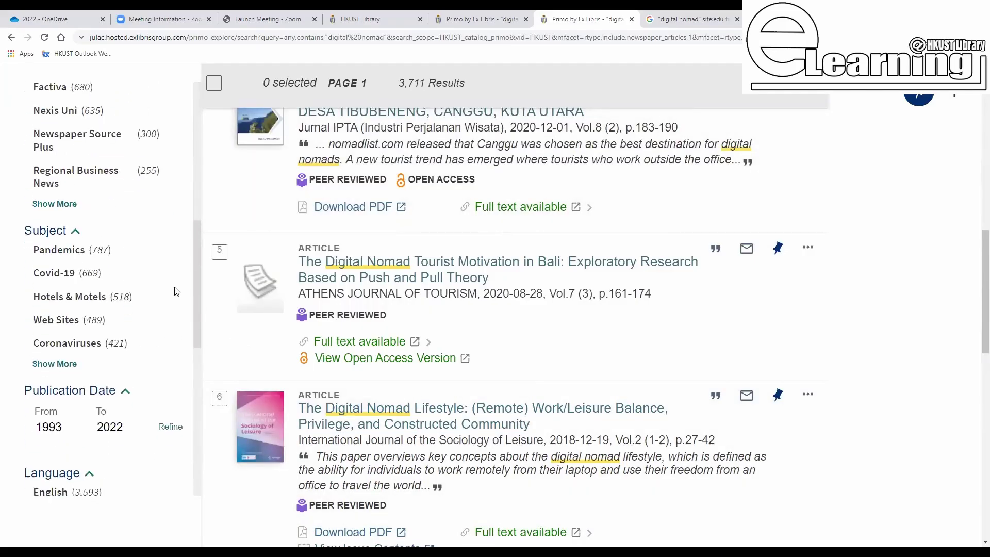
left_click(55, 312)
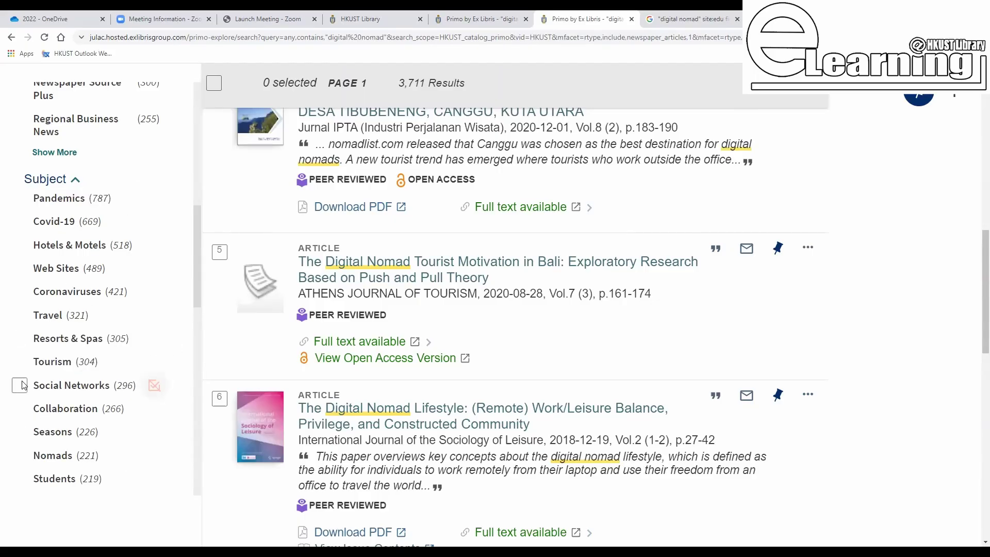
scroll(643, 387, "down", 4)
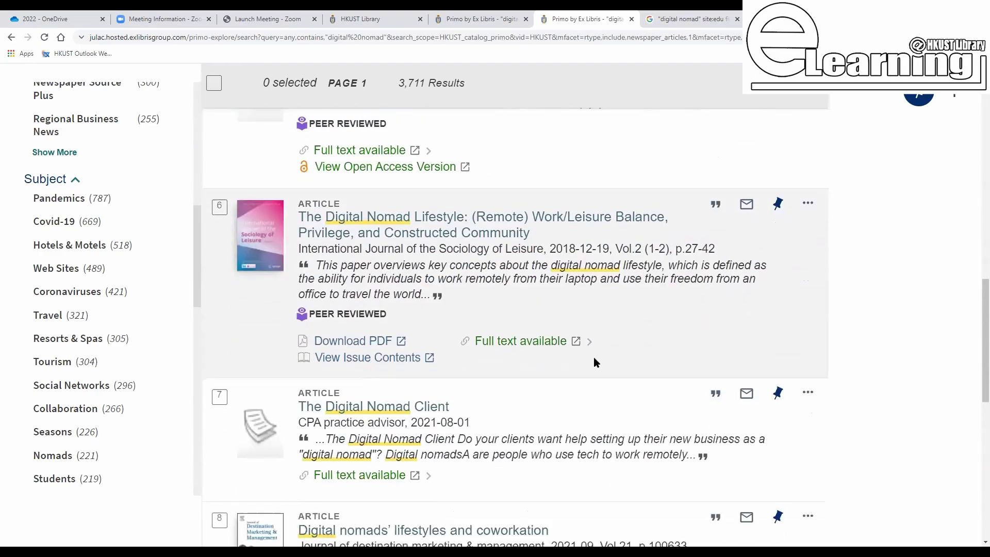
scroll(594, 359, "down", 1)
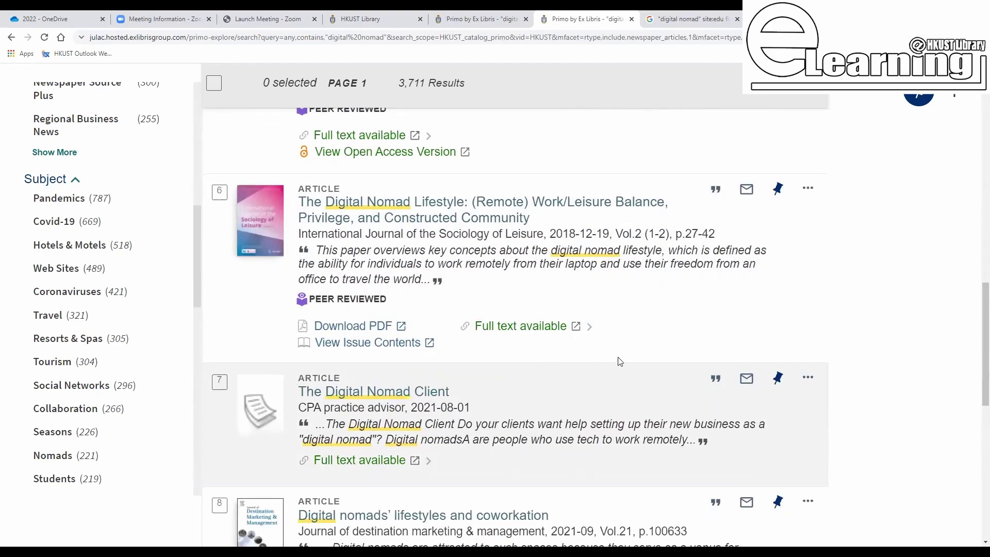
scroll(619, 360, "down", 1)
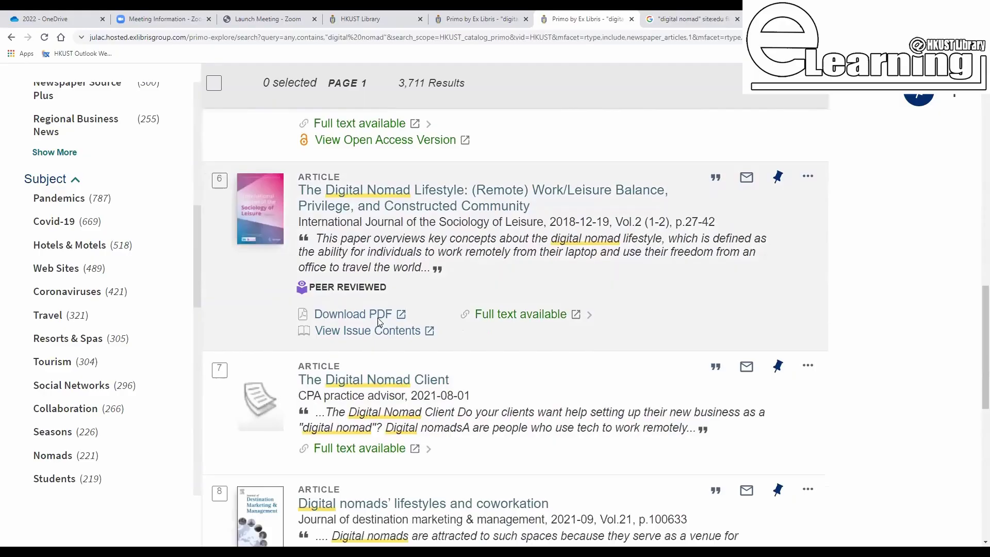
scroll(388, 313, "down", 2)
scroll(388, 313, "down", 2)
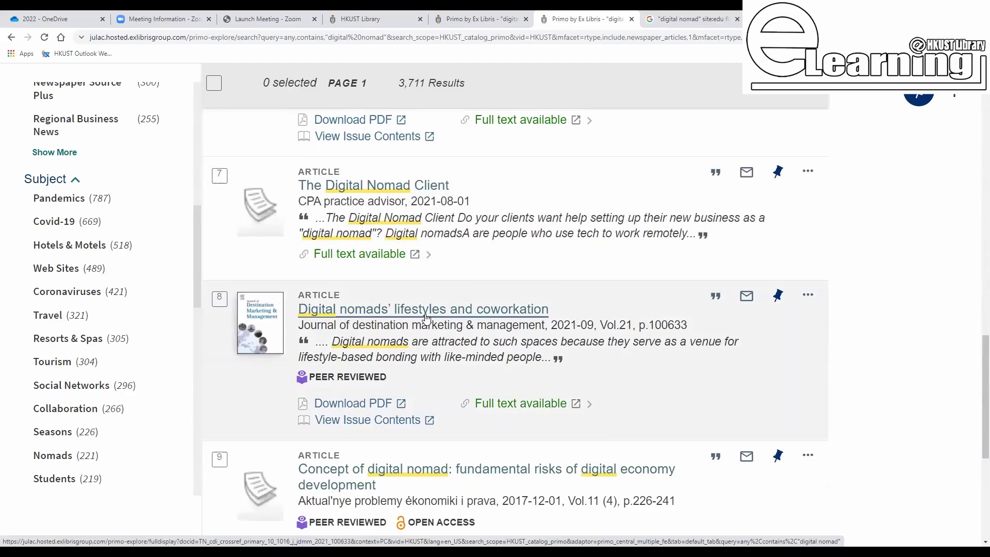
Open result 8, 'Digital nomads' lifestyles and coworkation', and look through its full record
left_click(425, 312)
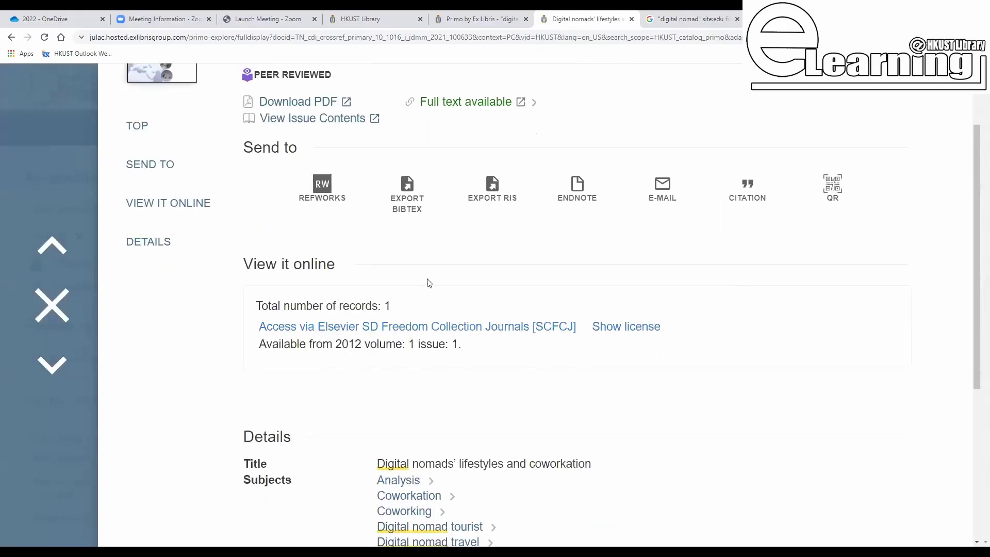
scroll(427, 283, "up", 2)
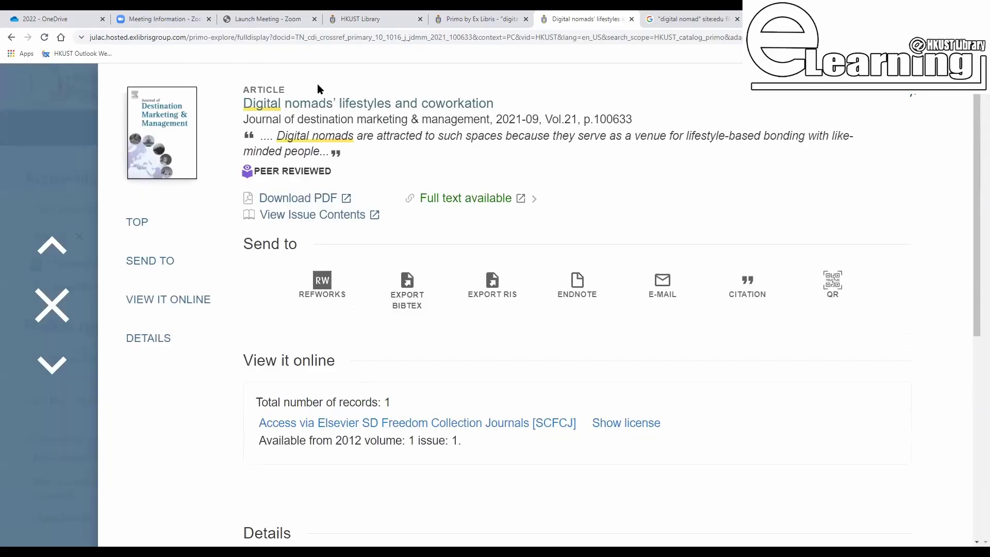
scroll(435, 414, "down", 2)
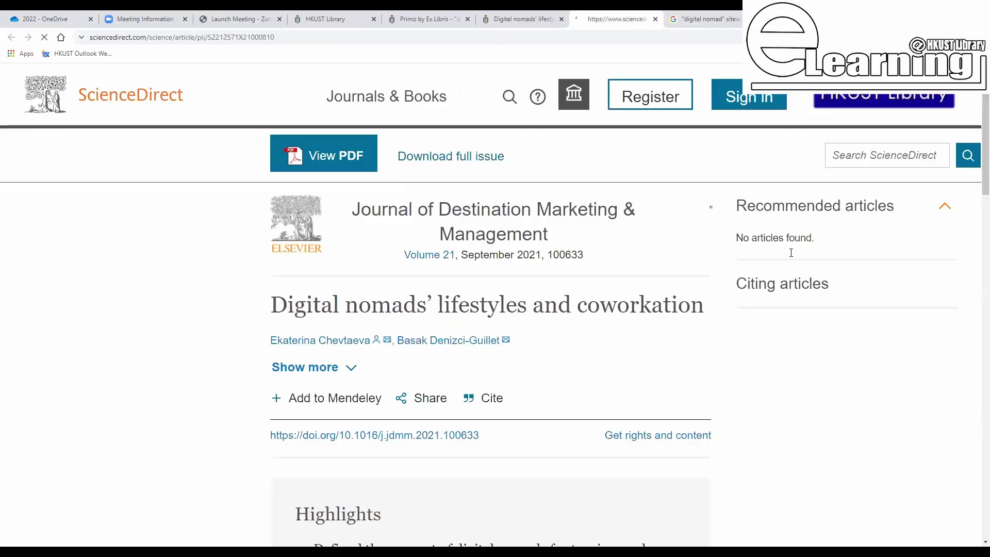
Look through the ScienceDirect article, then switch back to its PowerSearch record tab
scroll(678, 302, "down", 5)
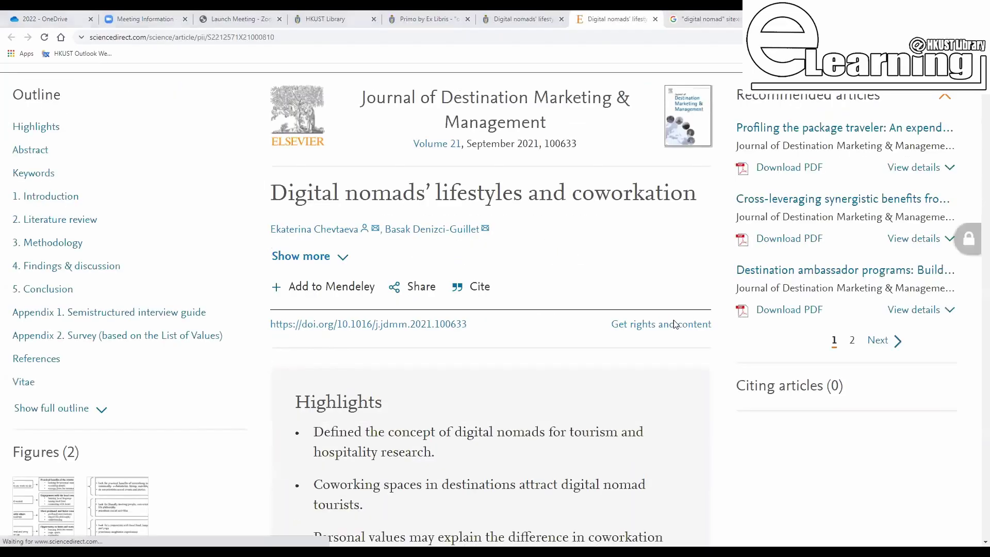
scroll(670, 327, "down", 2)
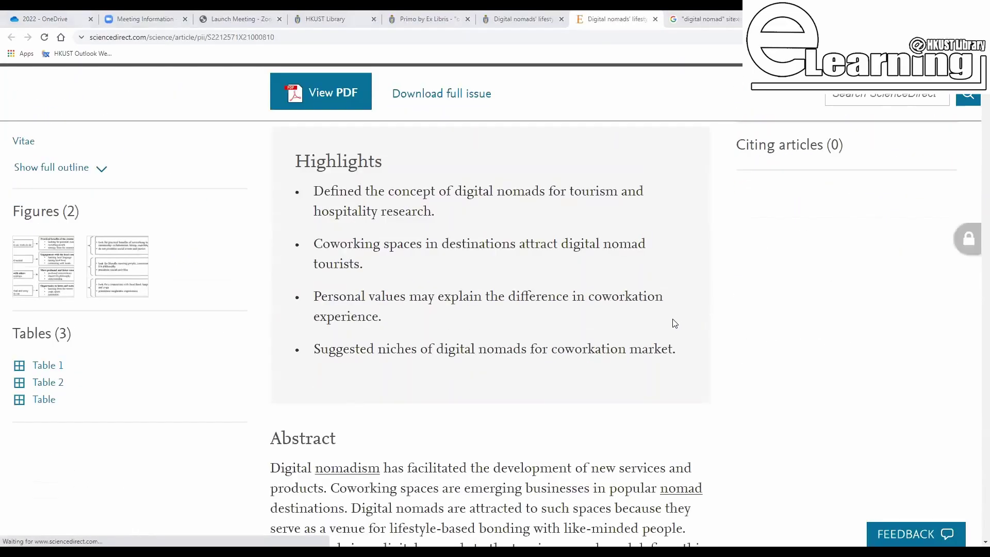
scroll(576, 321, "down", 3)
scroll(577, 321, "up", 3)
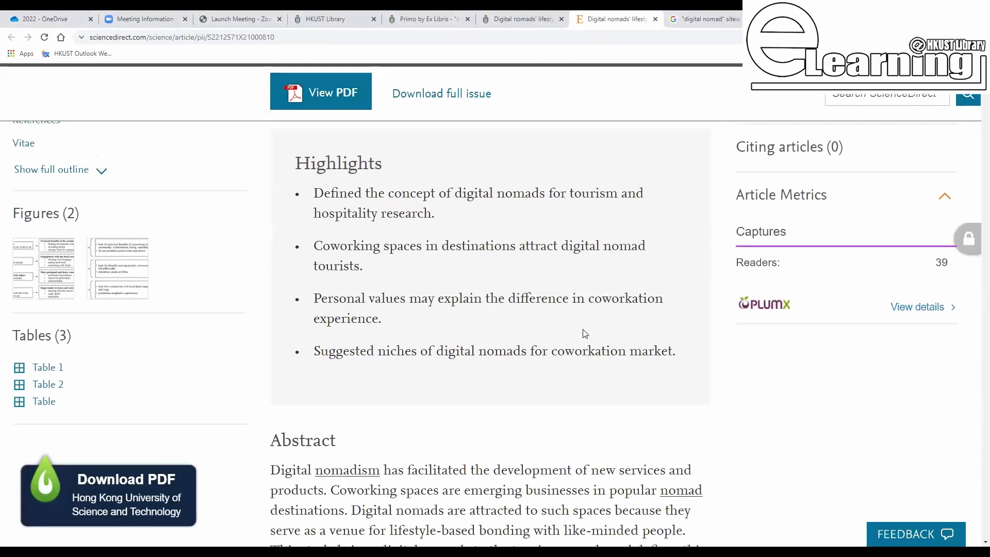
scroll(583, 331, "up", 3)
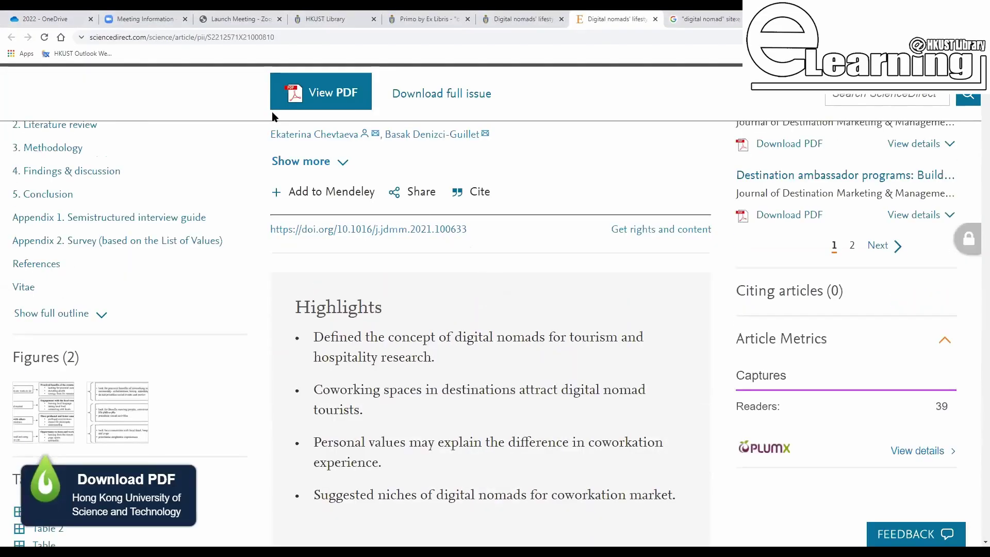
scroll(273, 113, "up", 2)
scroll(274, 116, "up", 2)
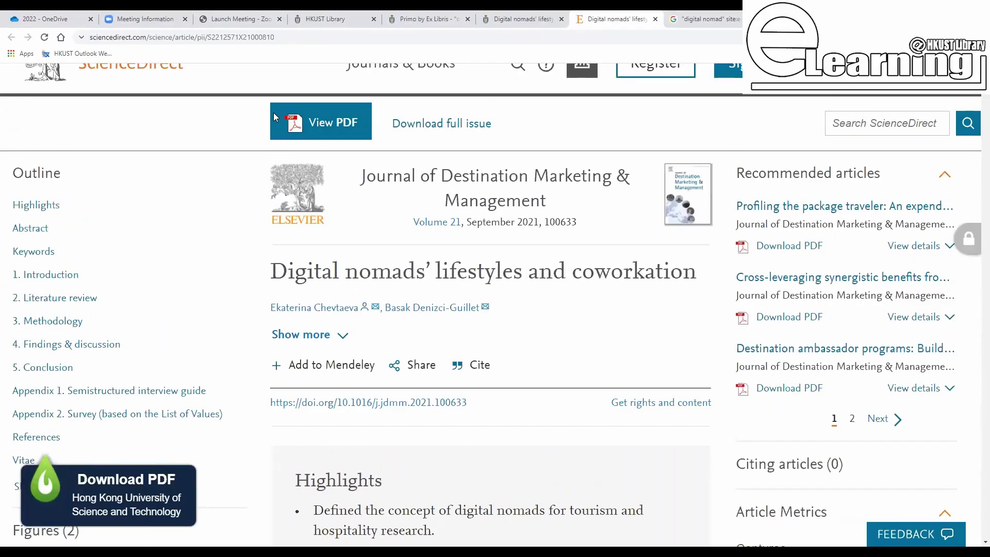
scroll(273, 112, "up", 1)
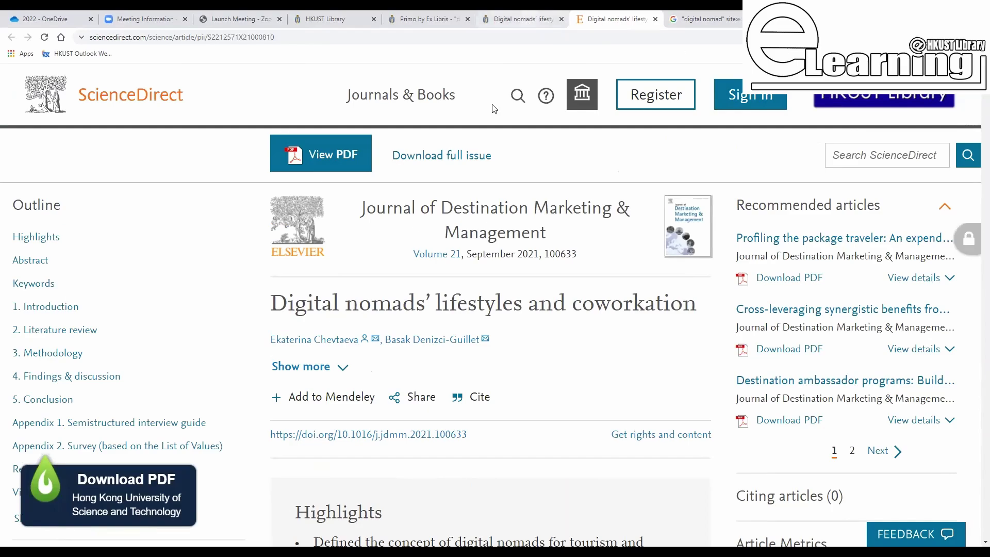
key("ctrl+shift+Tab")
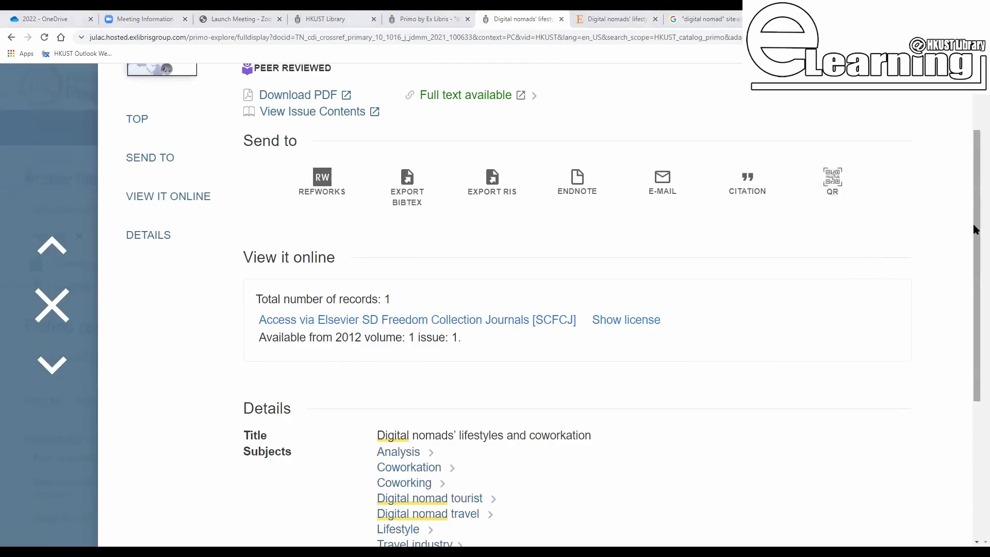
Scroll up the coworkation article's record to its Send to options
scroll(975, 224, "up", 2)
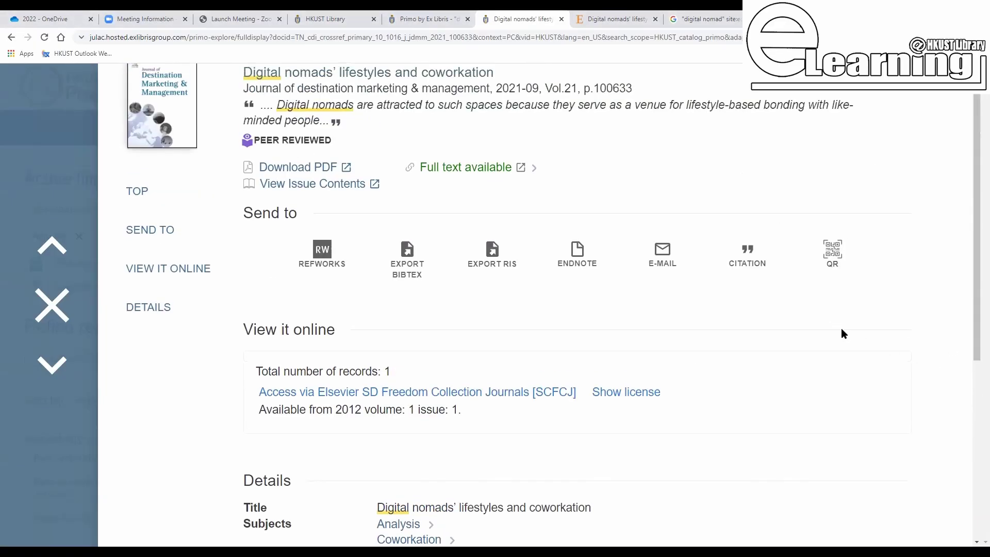
Show the article's APA (7th edition) citation and scroll down past the citation panel
left_click(751, 262)
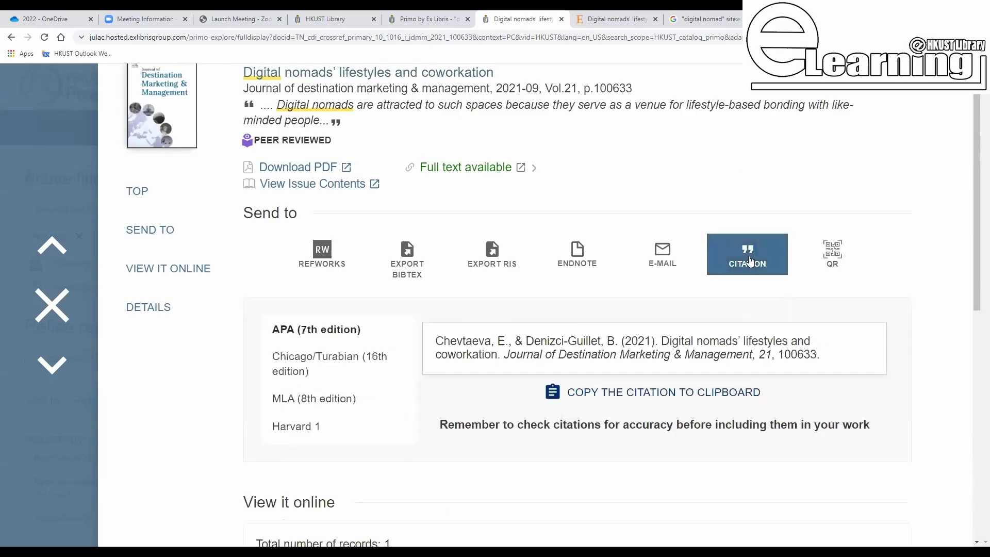
left_click_drag(975, 274, 975, 328)
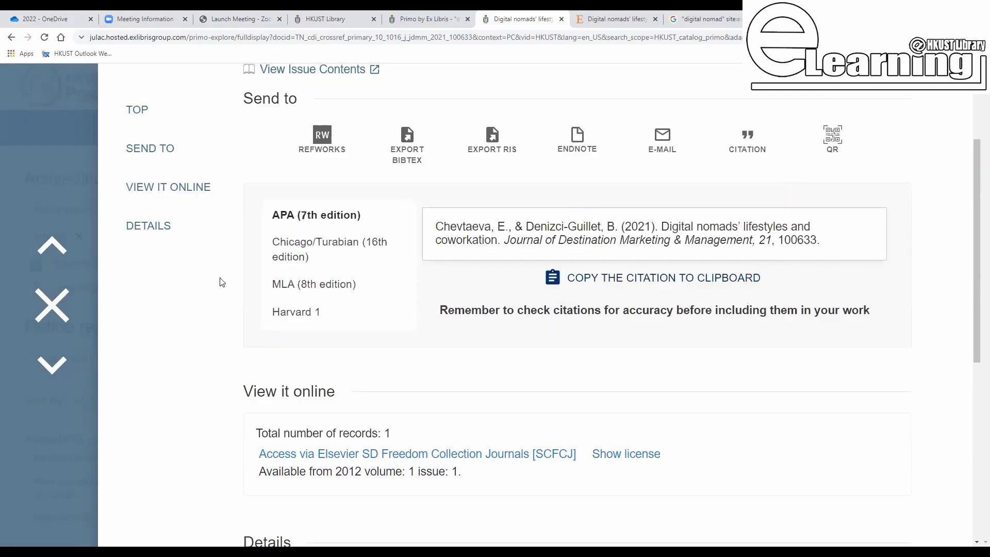
left_click(54, 308)
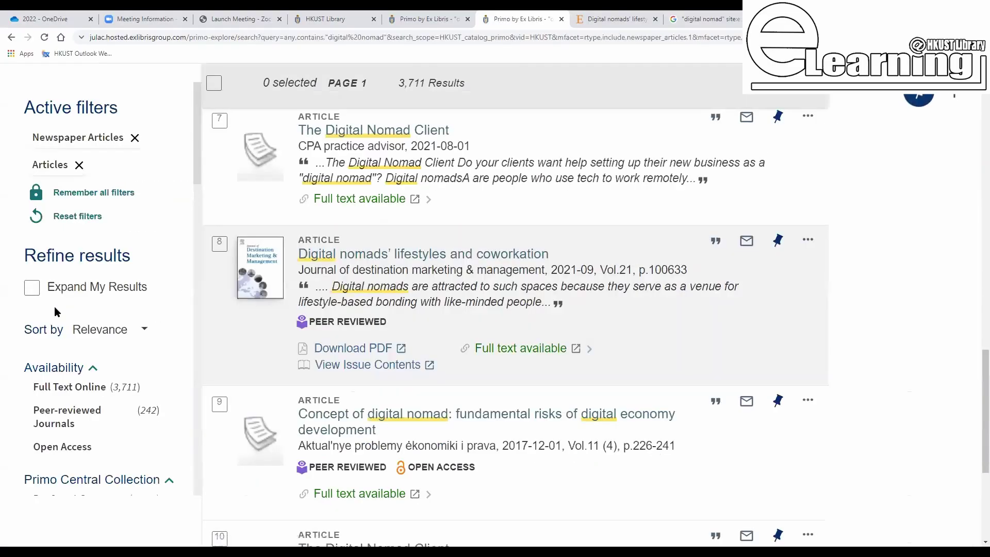
scroll(508, 319, "down", 2)
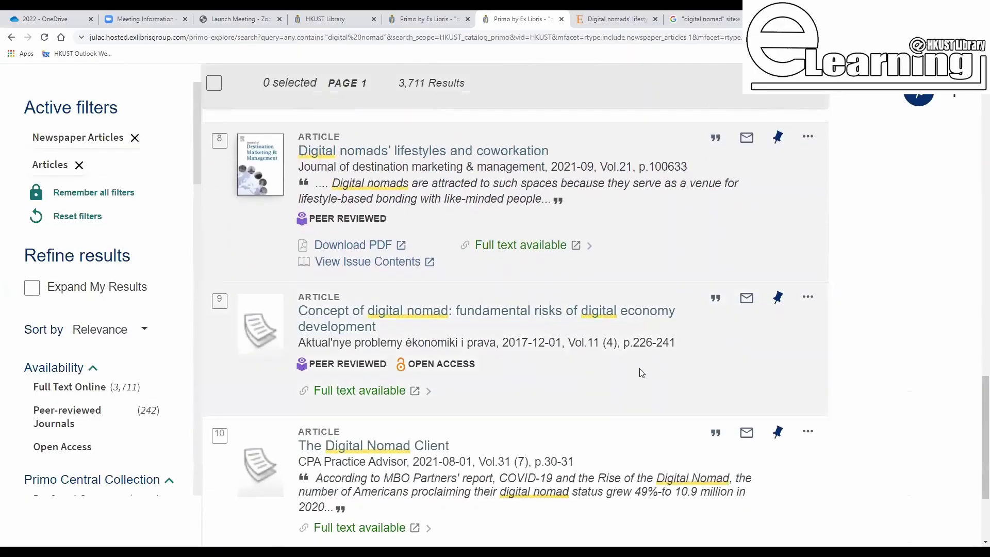
scroll(752, 400, "down", 2)
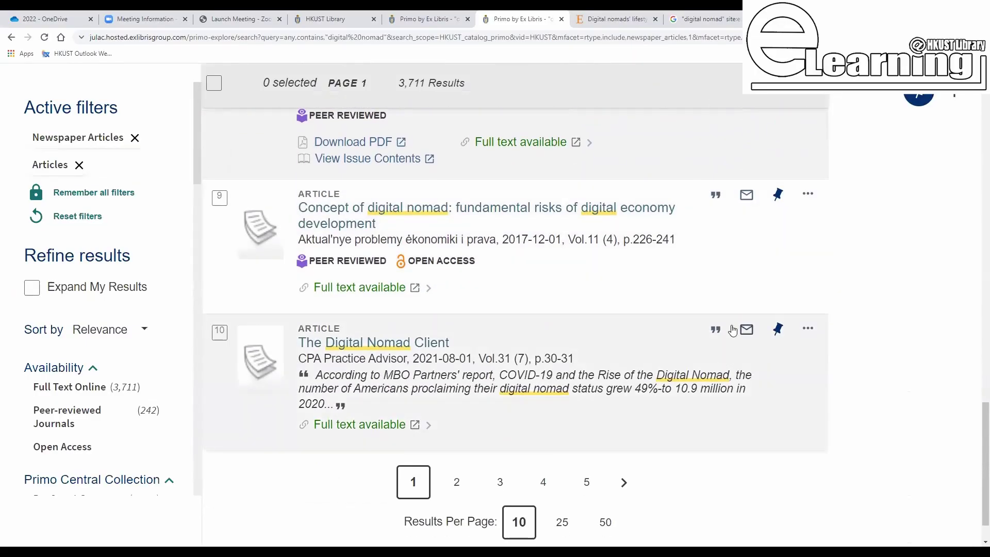